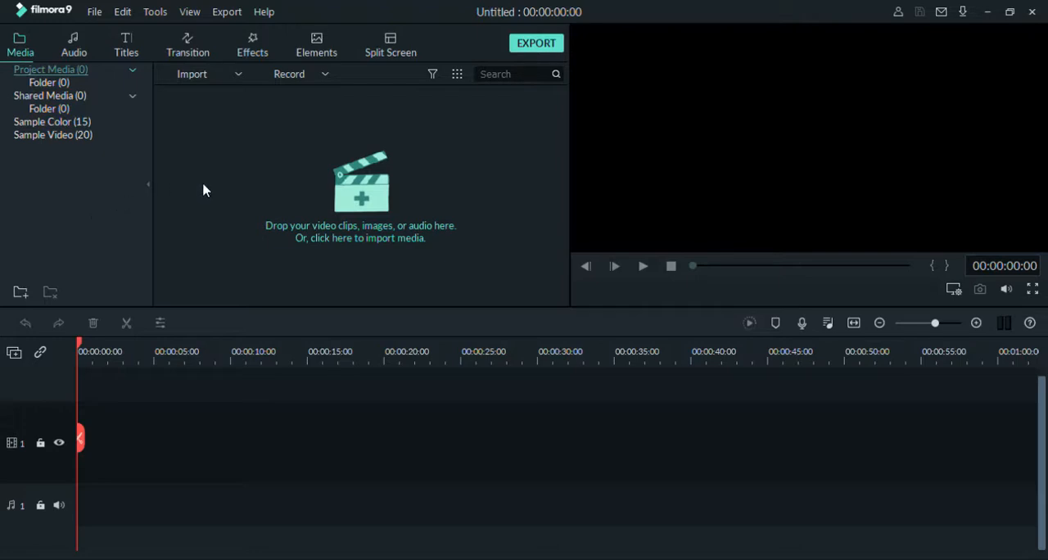
# - Import the 190915_A_04_Drone video clip into the project media folder and place it at the start of video track 1
pyautogui.press('Down')
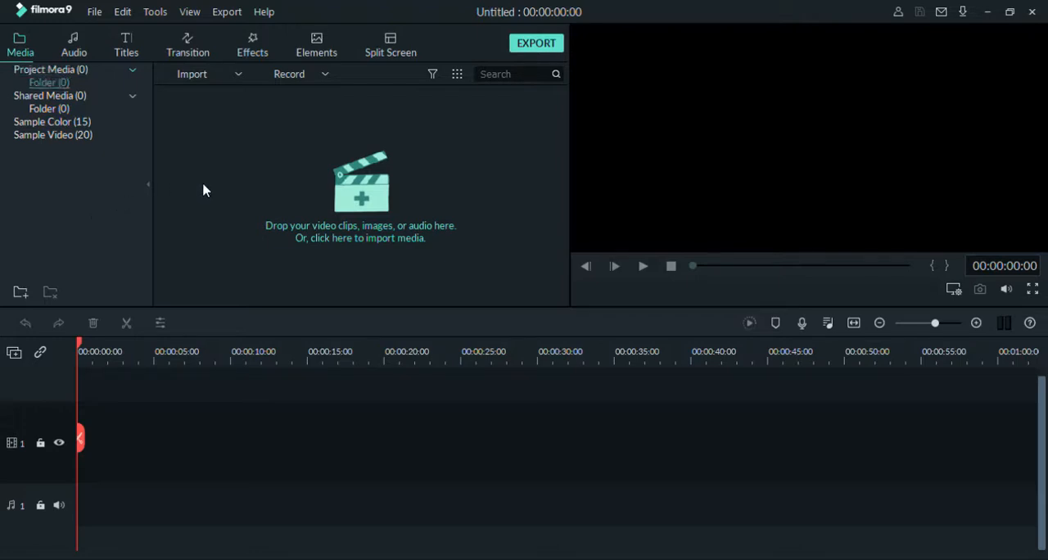
pyautogui.click(514, 337)
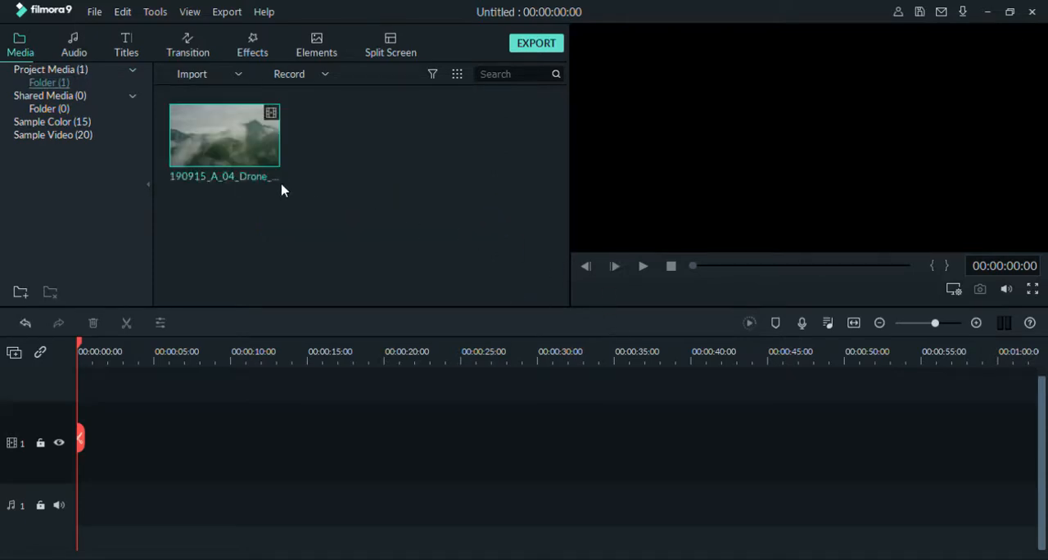
pyautogui.moveTo(230, 143)
pyautogui.click(498, 330)
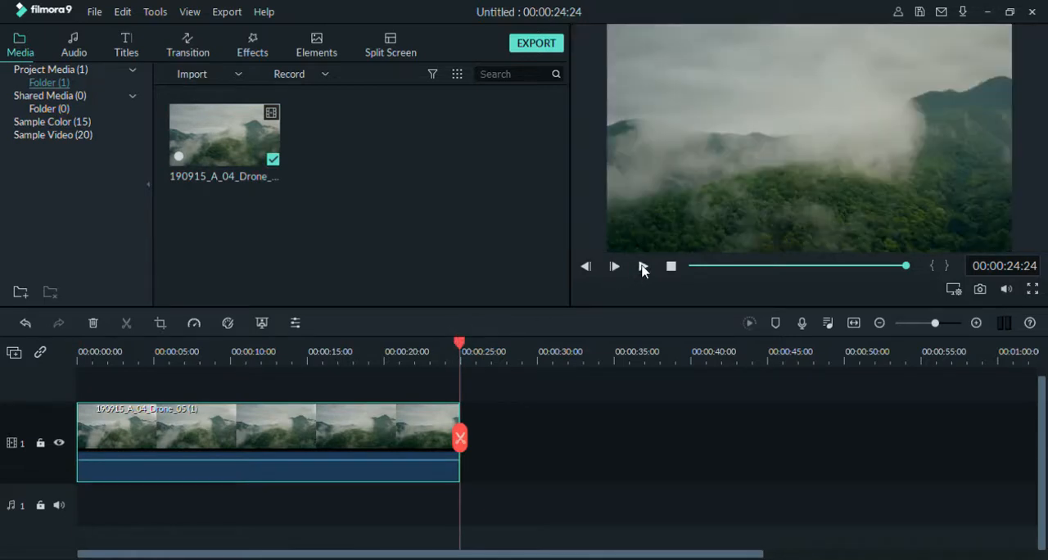
# - Preview the opening of the drone clip, and return the playhead to the beginning of the timeline
pyautogui.click(643, 267)
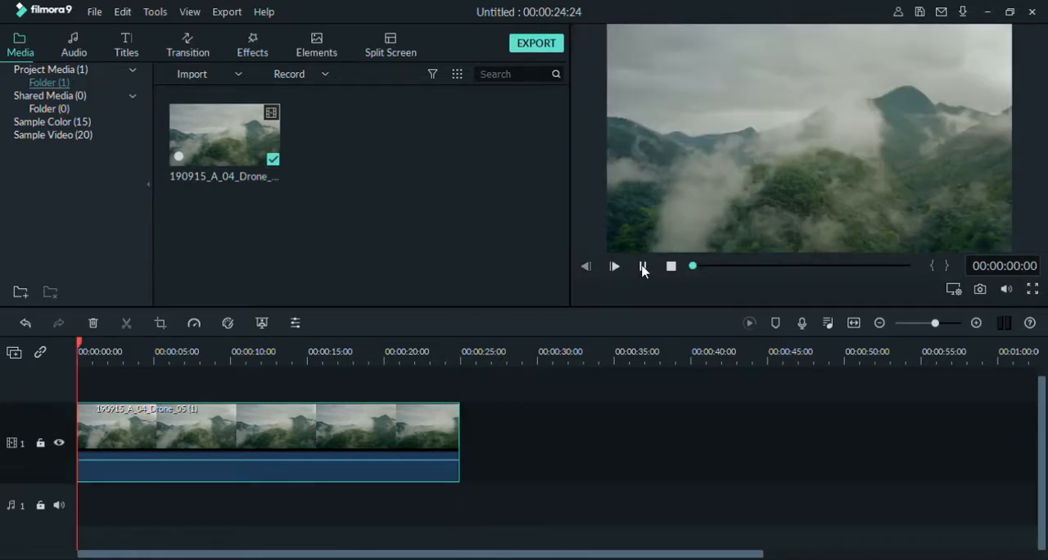
pyautogui.click(643, 267)
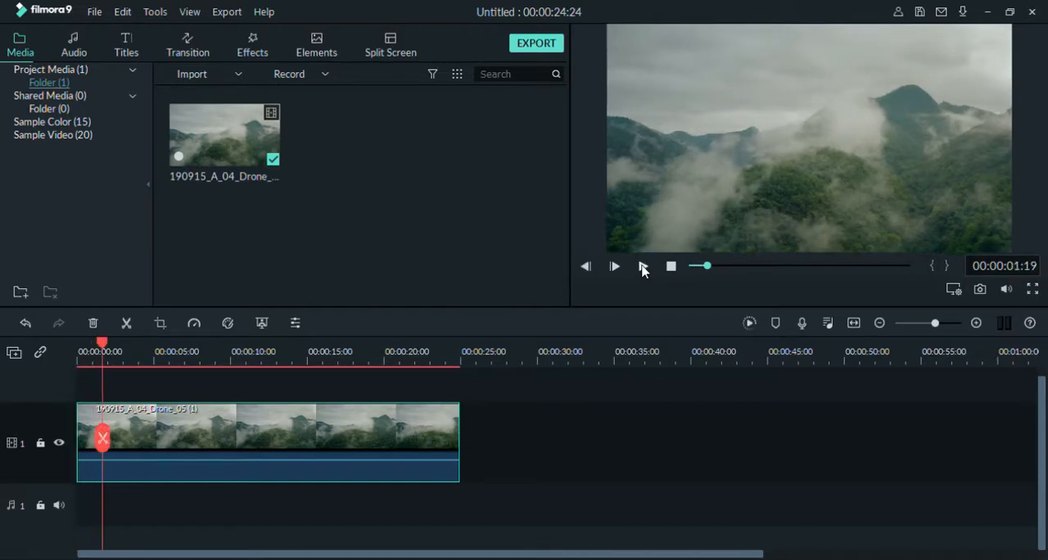
pyautogui.moveTo(102, 346); pyautogui.dragTo(27, 343)
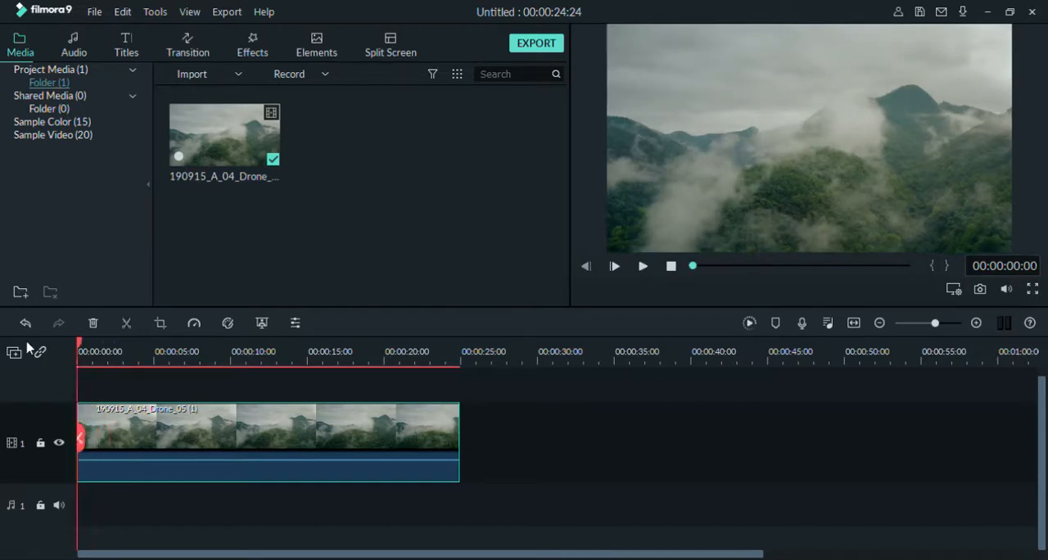
# - Find the New LowerThirds 20 title and add it at the start of the timeline above the drone clip
pyautogui.click(121, 47)
pyautogui.scroll(-5, 338, 257)
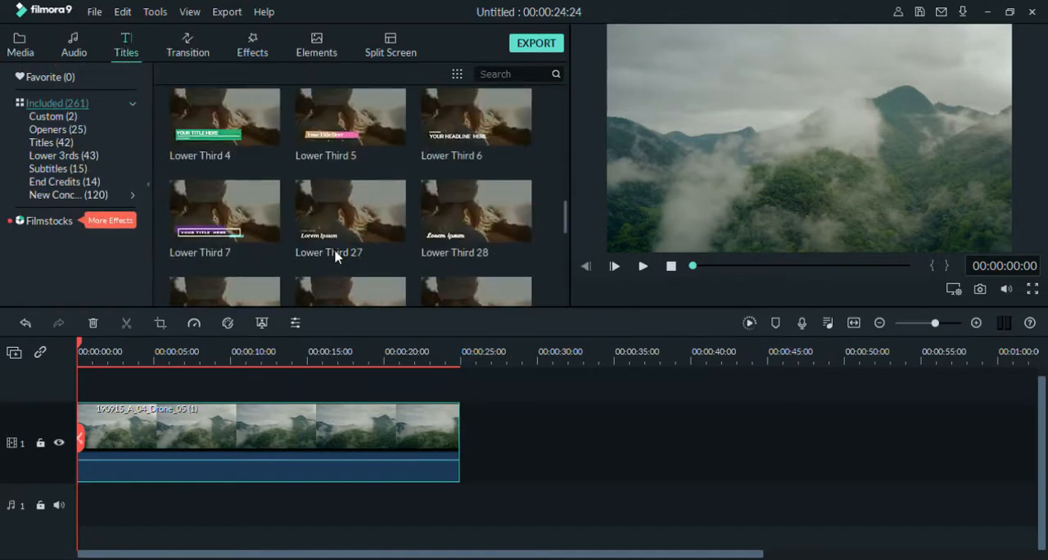
pyautogui.scroll(-6, 335, 257)
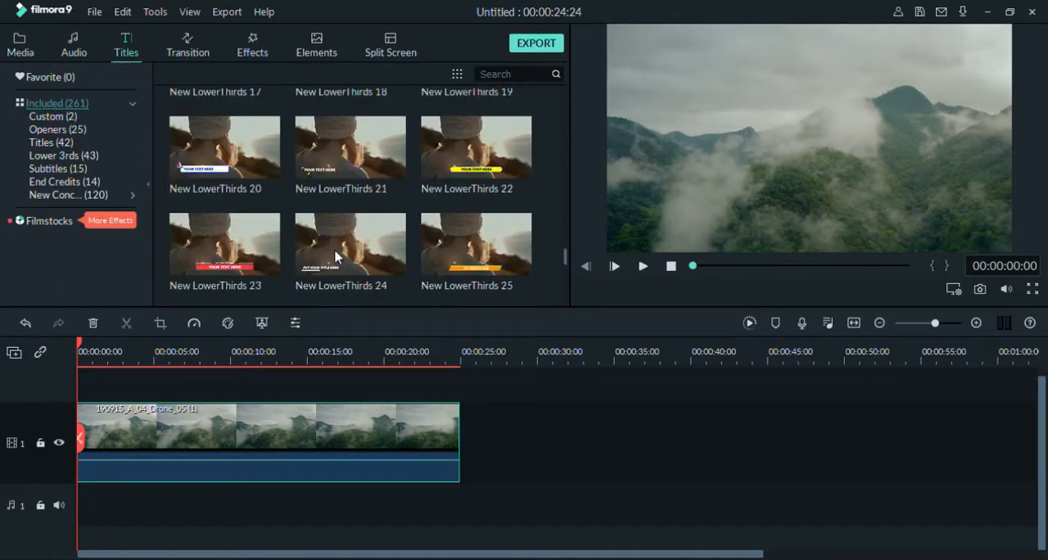
pyautogui.scroll(7, 382, 141)
pyautogui.scroll(-5, 382, 141)
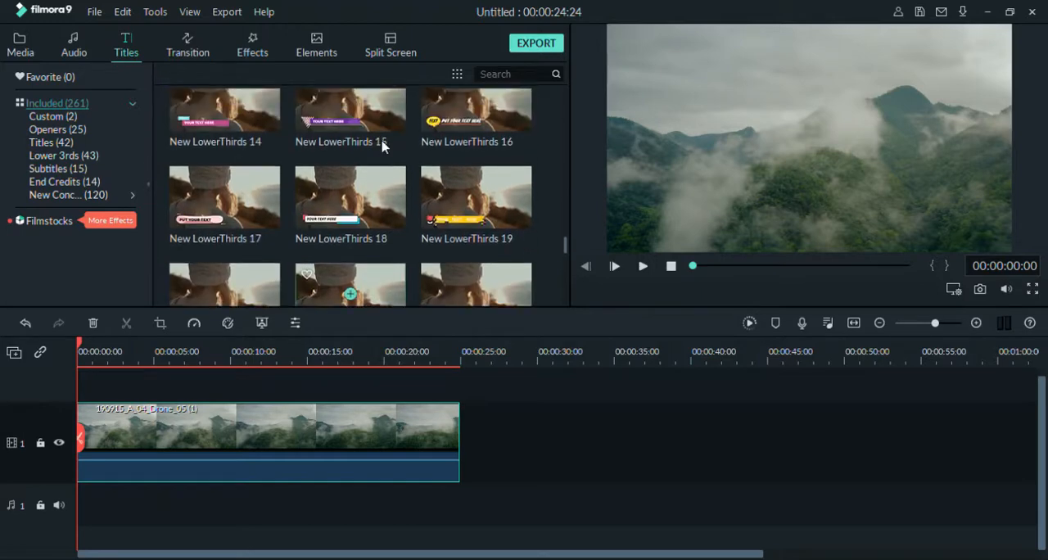
pyautogui.scroll(7, 381, 143)
pyautogui.scroll(-3, 383, 141)
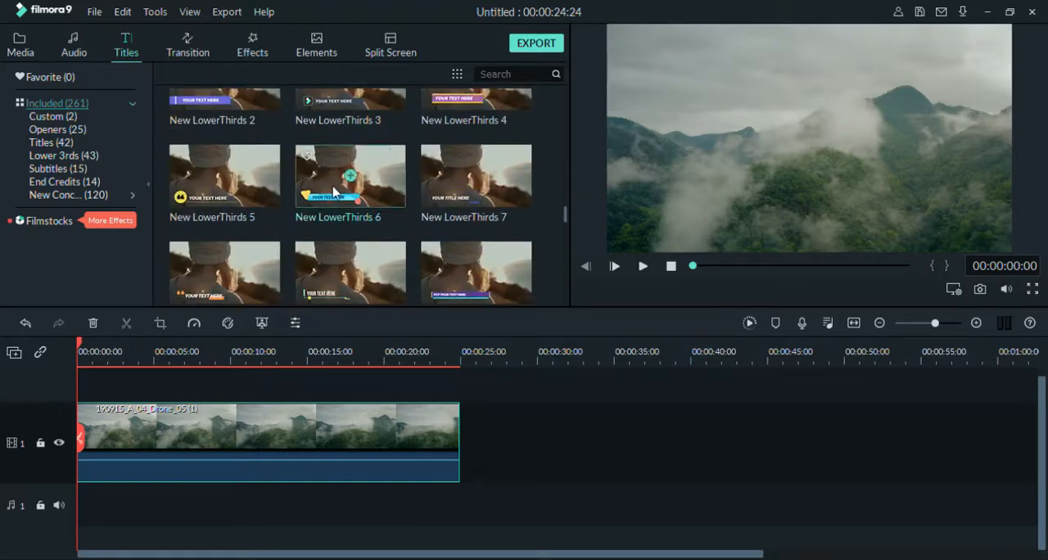
pyautogui.scroll(-4, 279, 224)
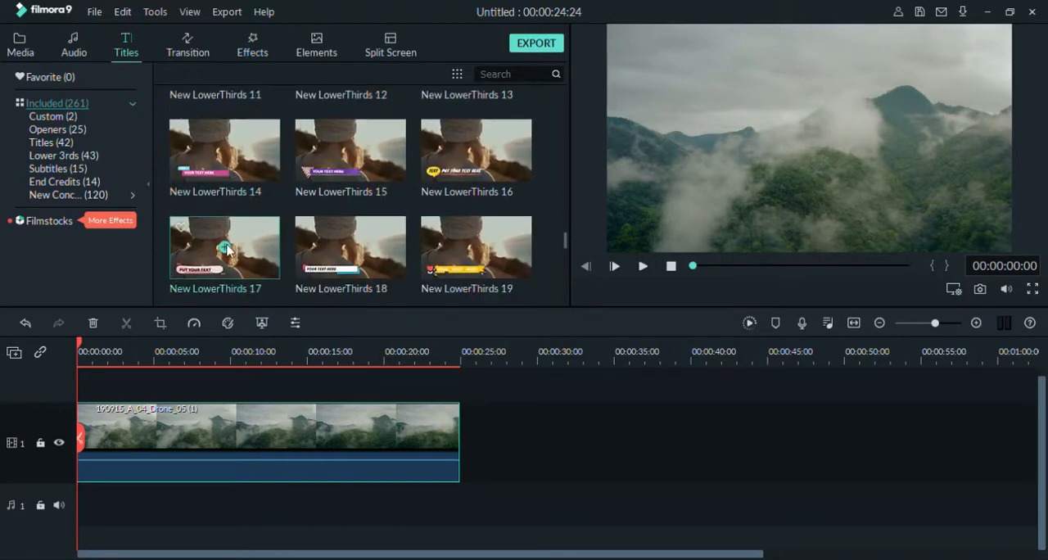
pyautogui.scroll(-7, 303, 262)
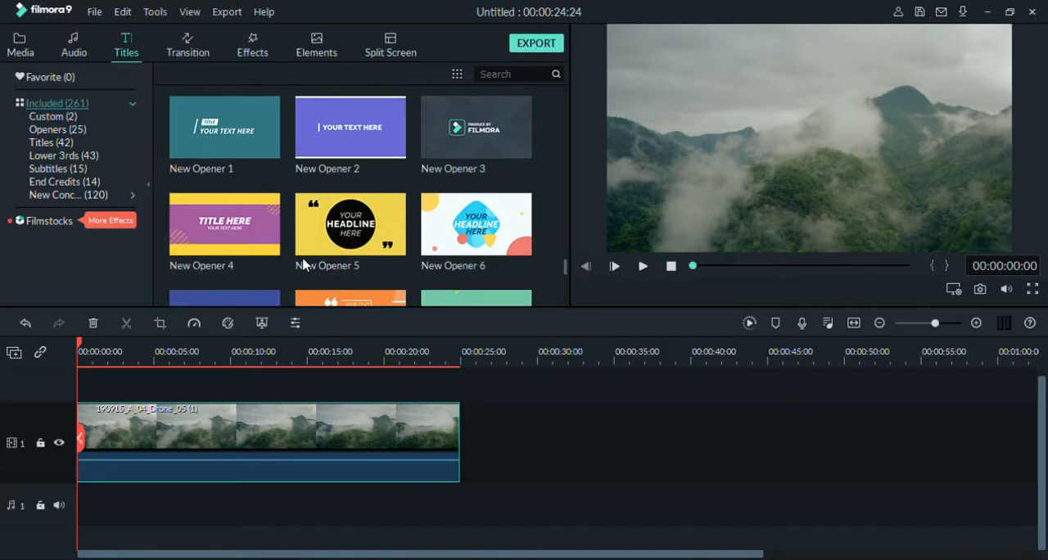
pyautogui.scroll(6, 251, 281)
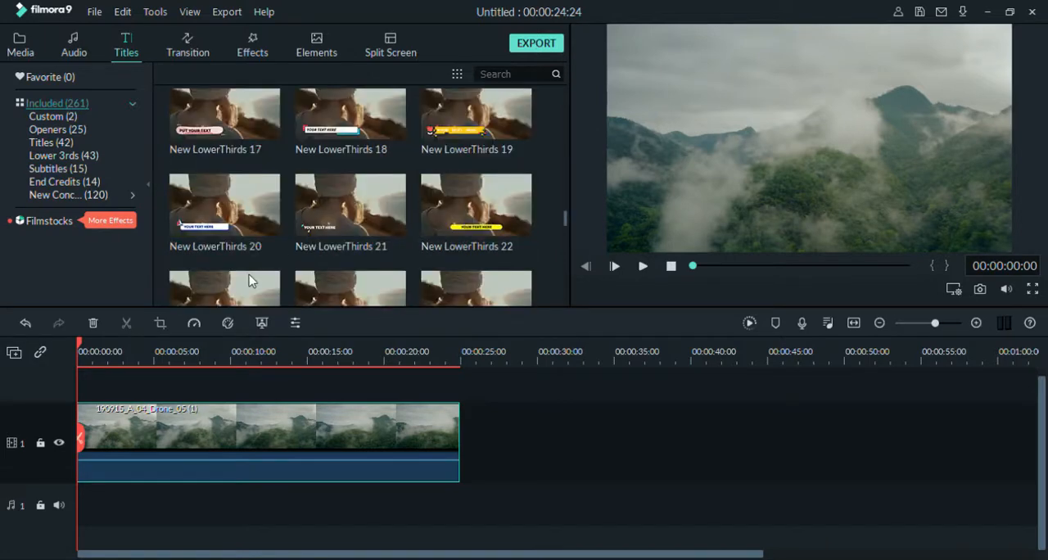
pyautogui.click(241, 215)
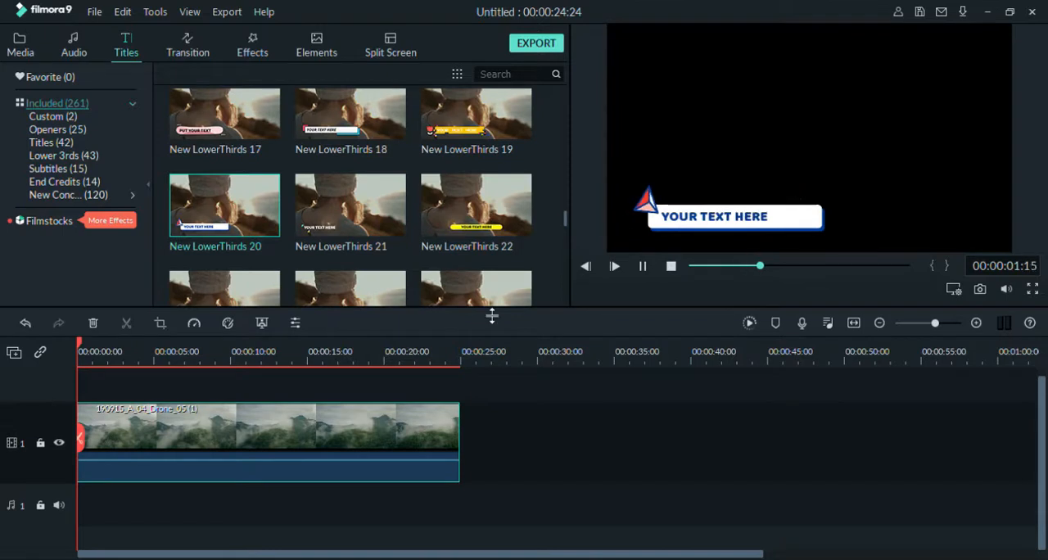
pyautogui.click(225, 204)
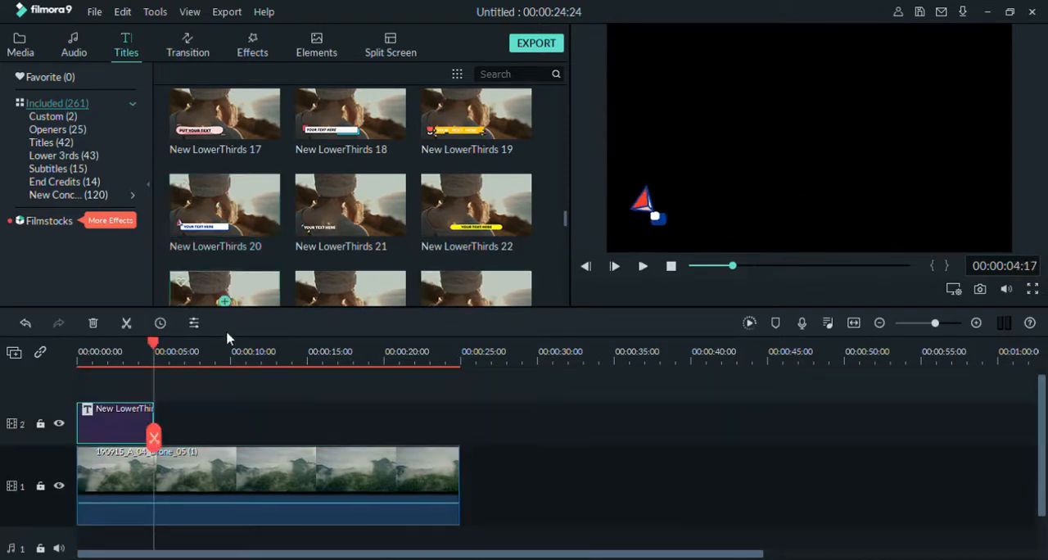
# - Preview the lower-third title over the drone footage from the beginning of the timeline
pyautogui.moveTo(153, 348); pyautogui.dragTo(71, 358)
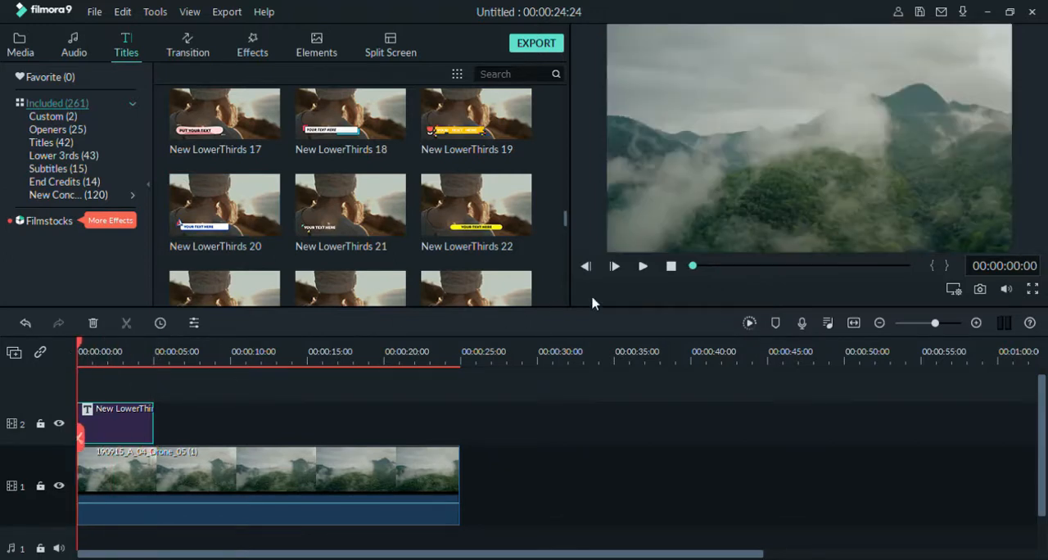
pyautogui.click(643, 267)
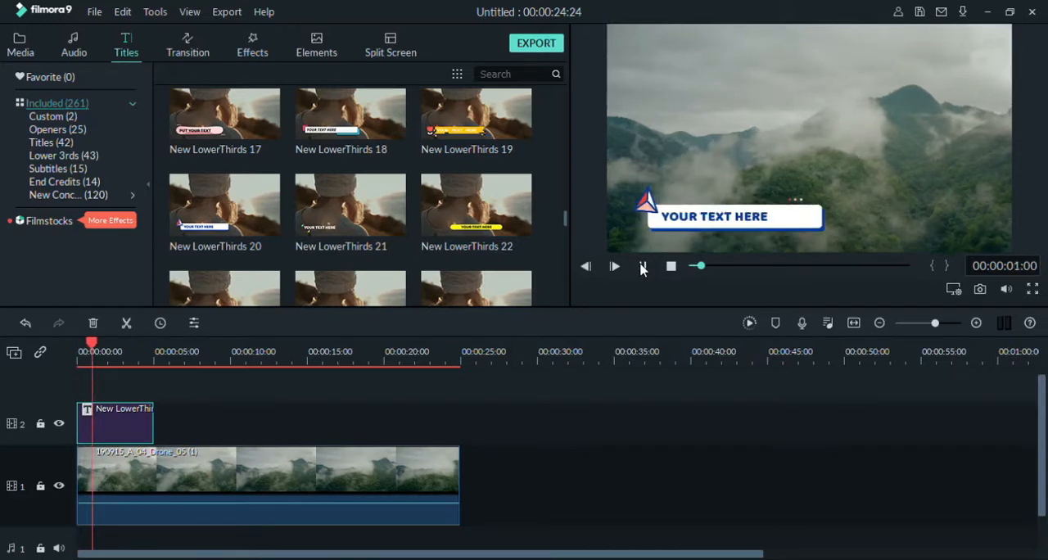
pyautogui.click(643, 267)
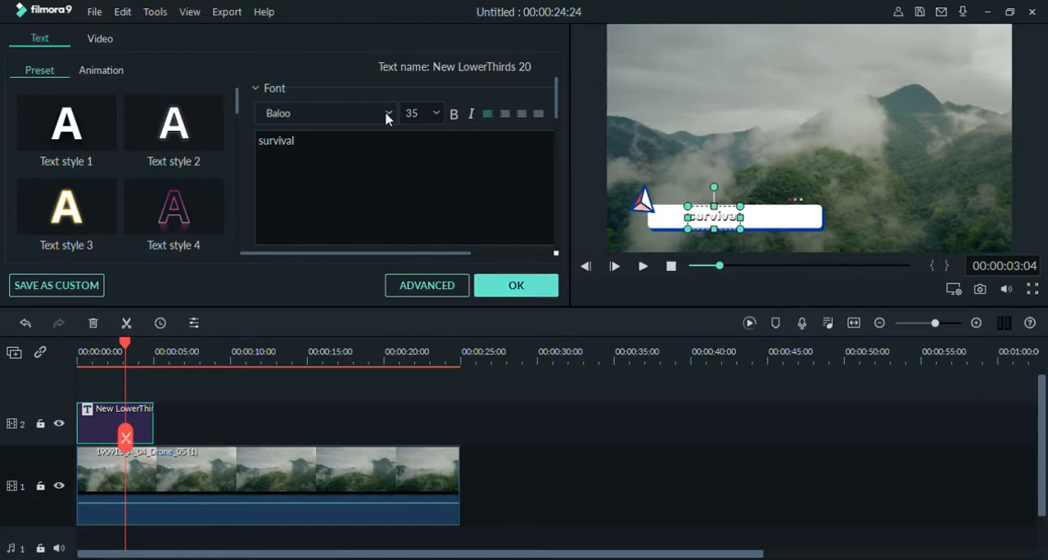
# - Set the font of the lower third's "survival" text to Bauhaus 93 and apply the title changes
pyautogui.click(512, 285)
pyautogui.press('Down')
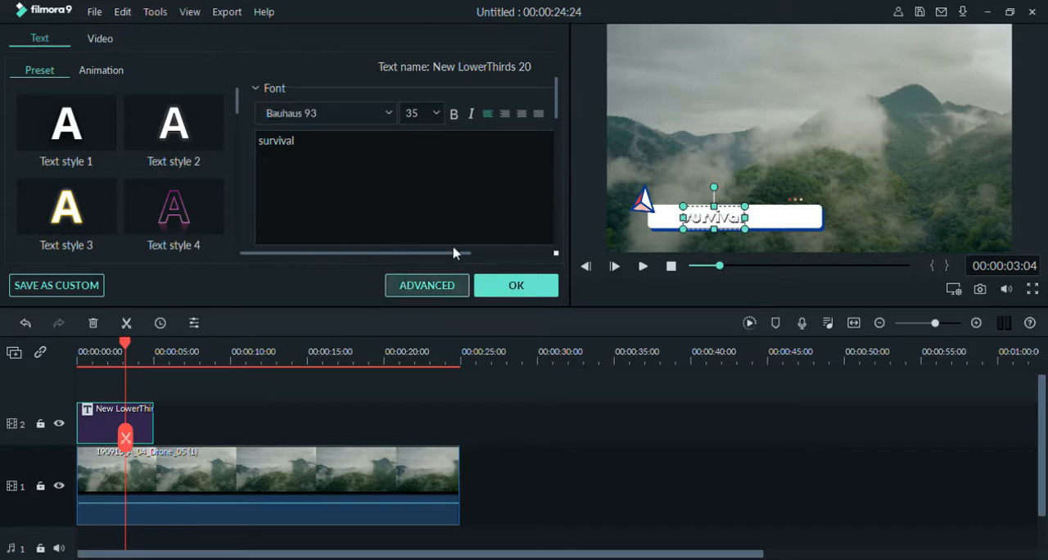
pyautogui.click(498, 287)
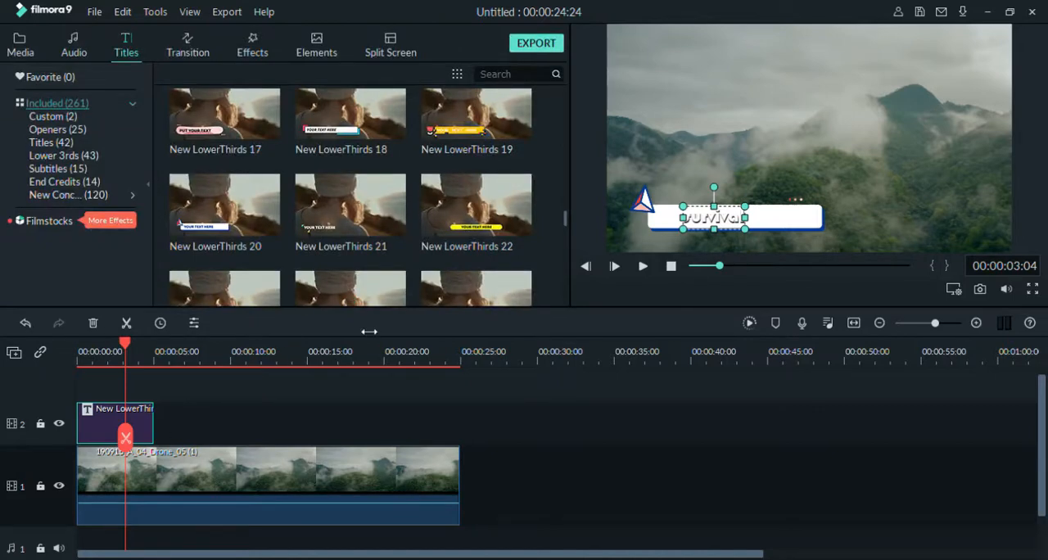
# - Extend the lower-third title on track 2 to almost the full length of the drone clip
pyautogui.click(642, 267)
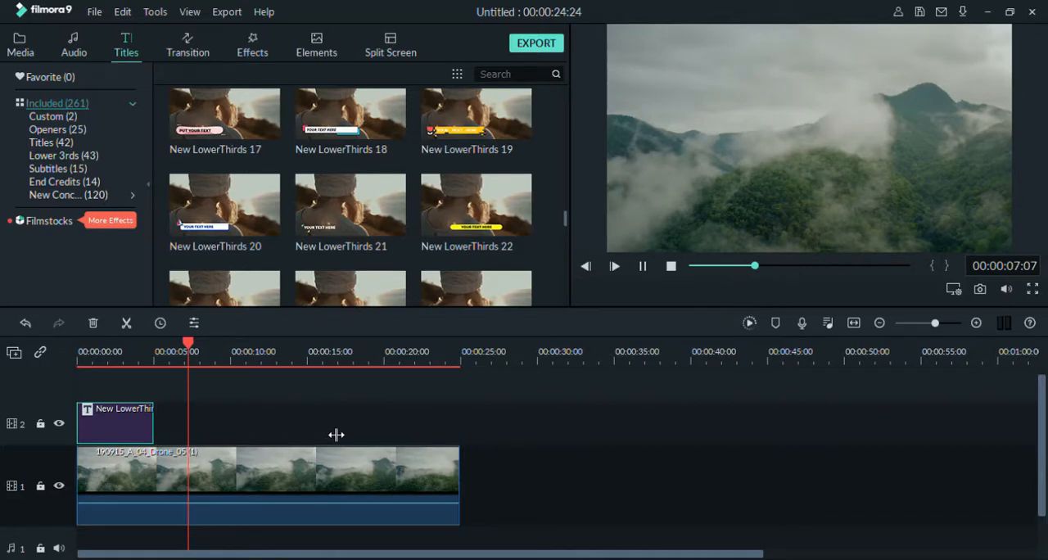
pyautogui.moveTo(155, 426); pyautogui.dragTo(337, 435)
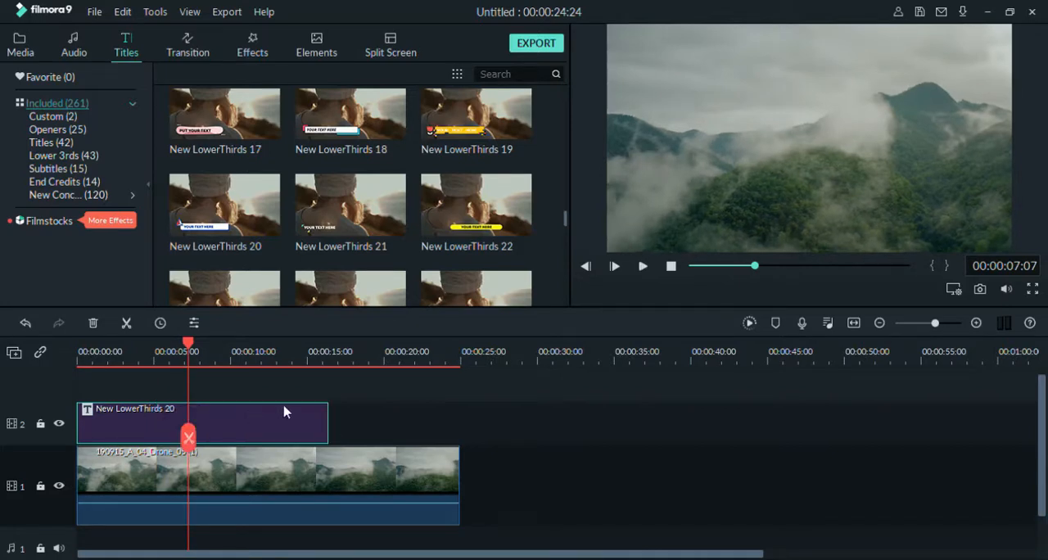
pyautogui.moveTo(336, 417); pyautogui.dragTo(459, 417)
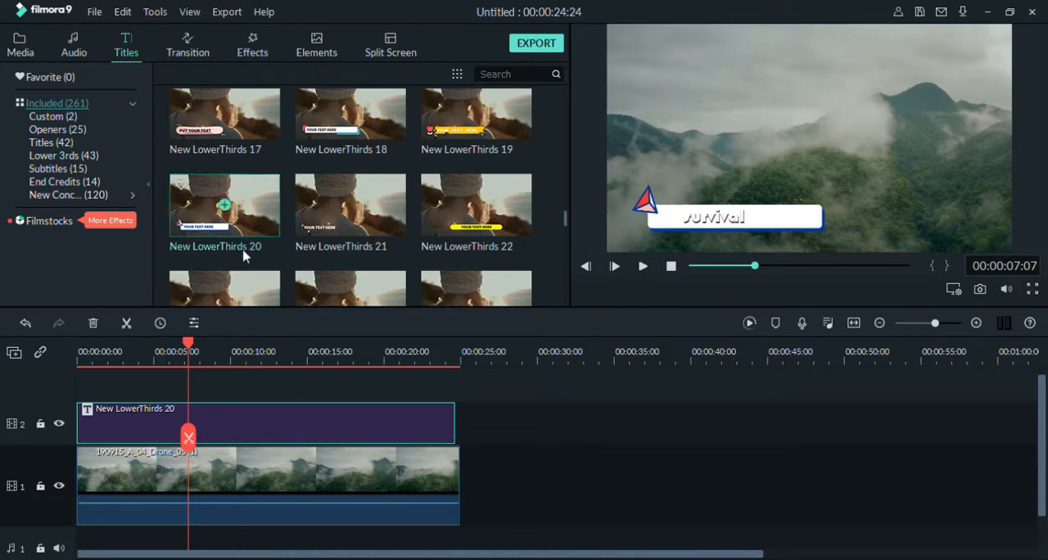
# - Add the favourite Lullaby music track to audio track 1 from the start of the timeline
pyautogui.click(75, 45)
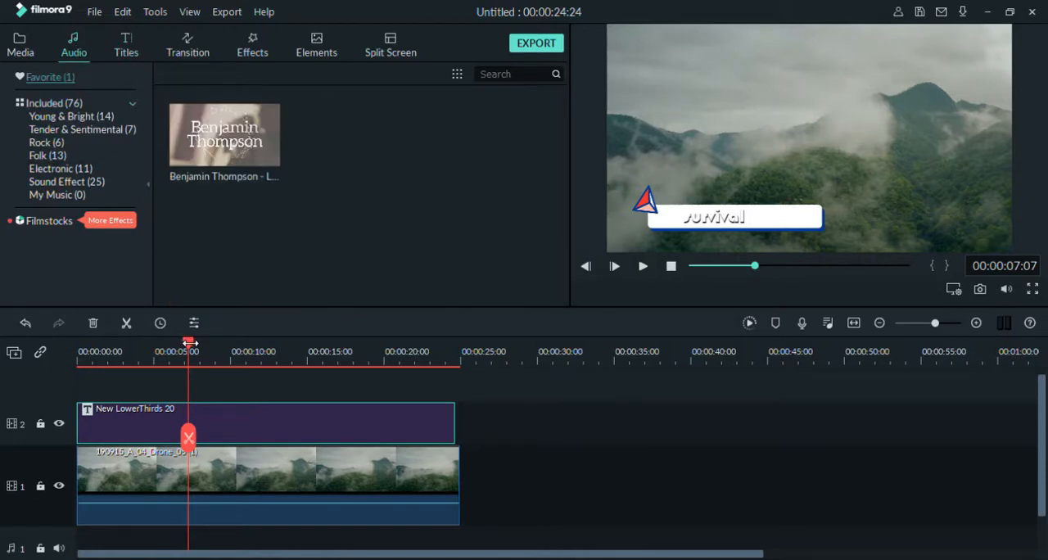
pyautogui.moveTo(184, 346); pyautogui.dragTo(80, 338)
pyautogui.moveTo(214, 167)
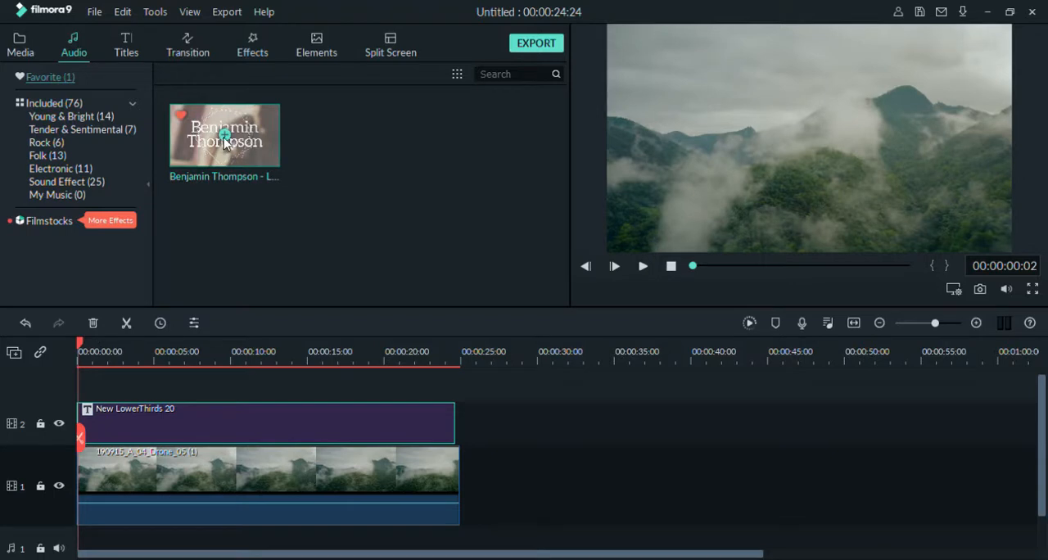
pyautogui.click(225, 138)
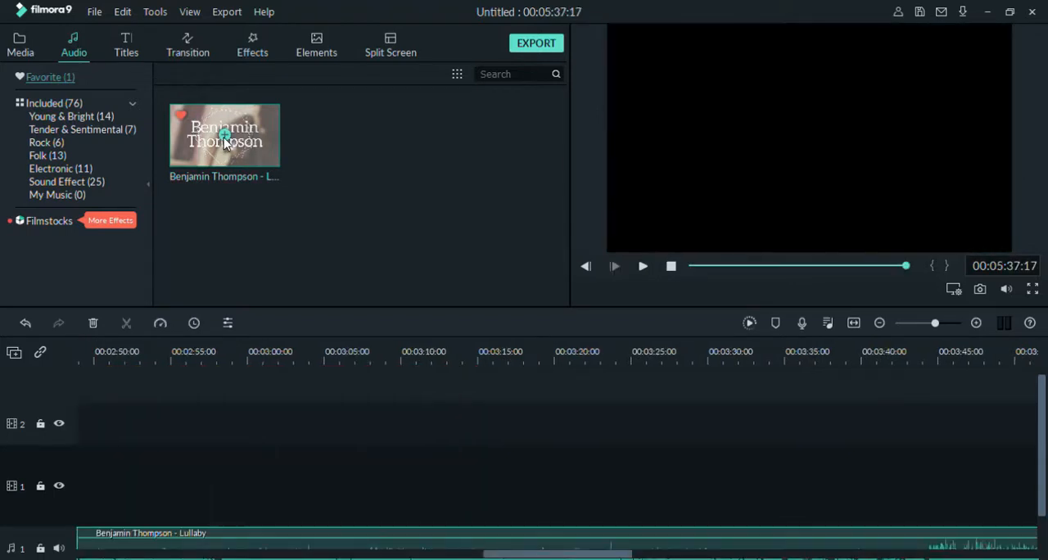
# - Split the Lullaby music at the end of the drone clip, at 00:00:24:24
pyautogui.scroll(-2, 182, 414)
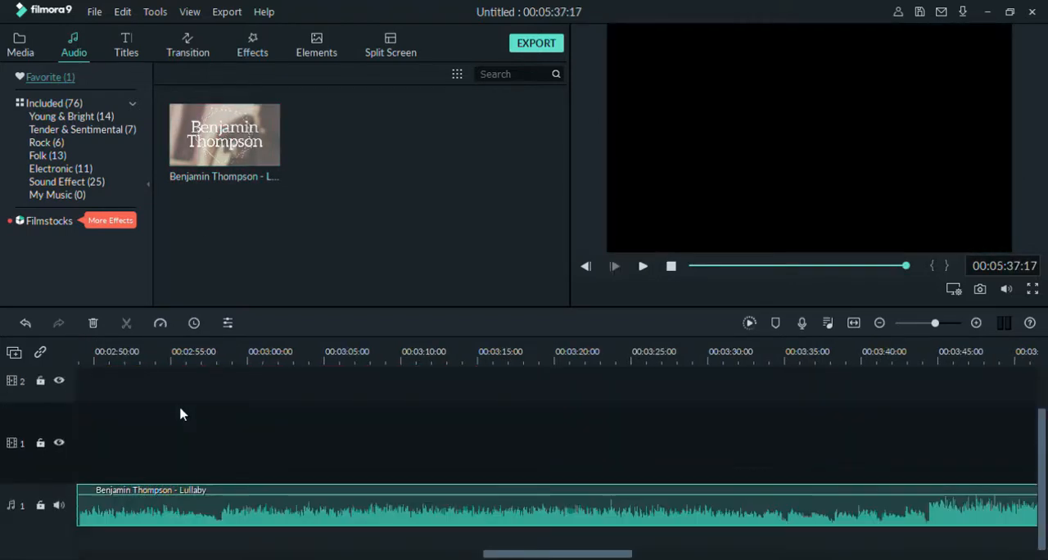
pyautogui.moveTo(167, 522); pyautogui.dragTo(639, 491)
pyautogui.click(830, 266)
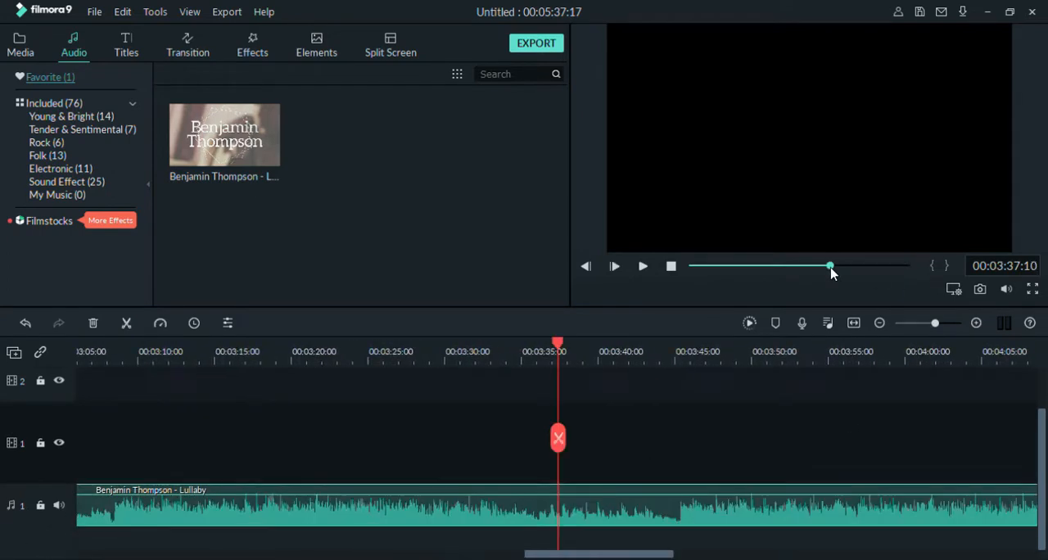
pyautogui.click(729, 265)
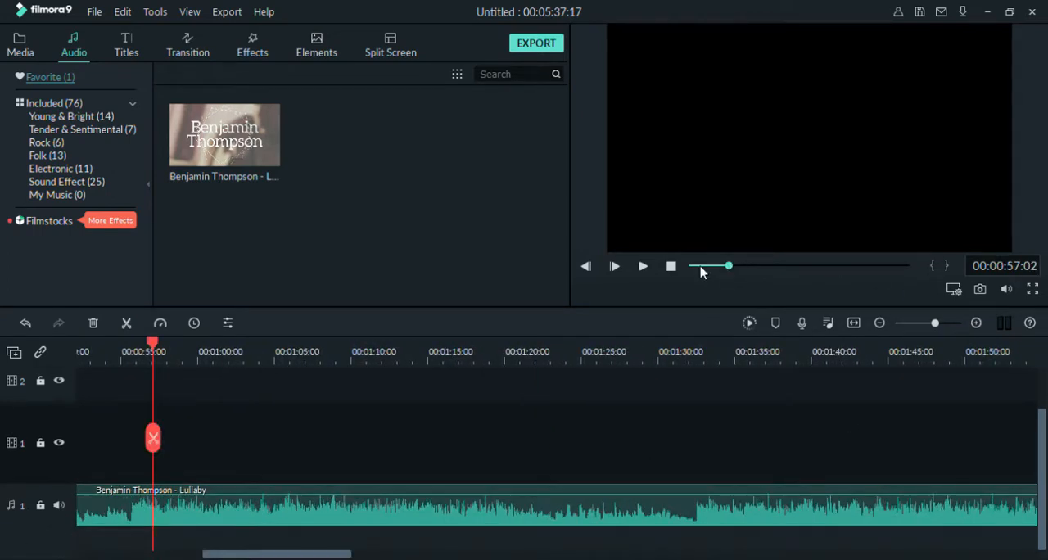
pyautogui.click(698, 266)
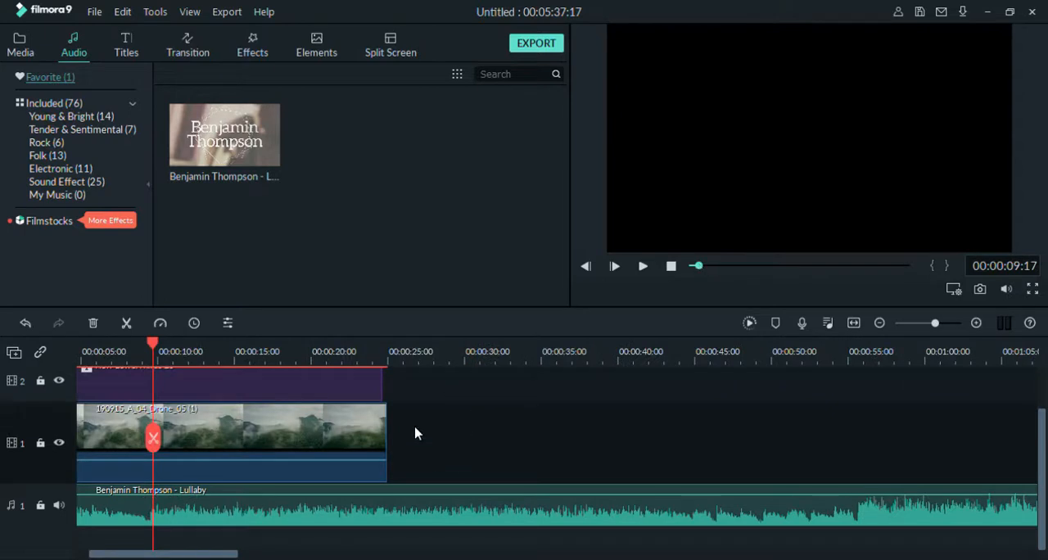
pyautogui.moveTo(156, 358); pyautogui.dragTo(388, 363)
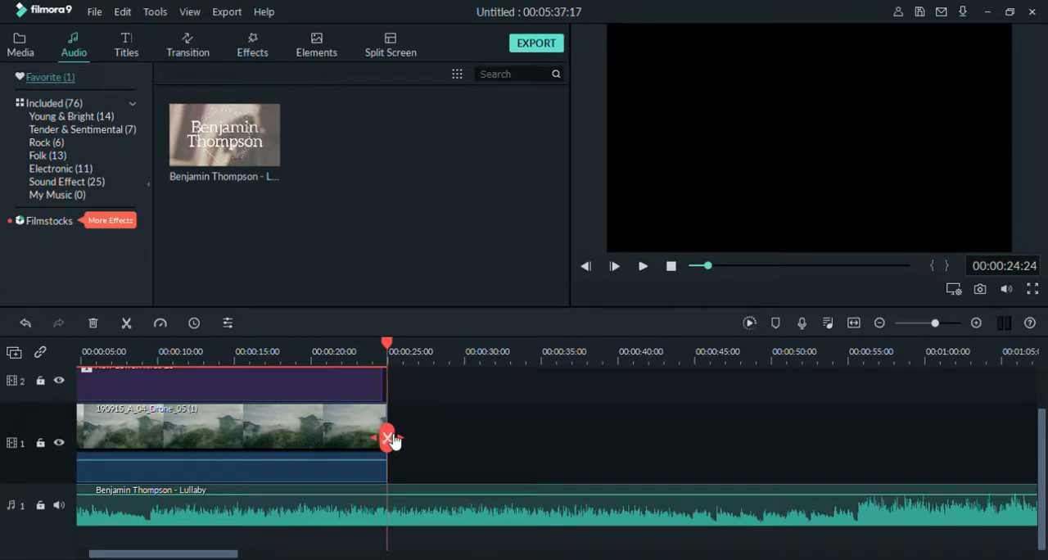
pyautogui.click(390, 439)
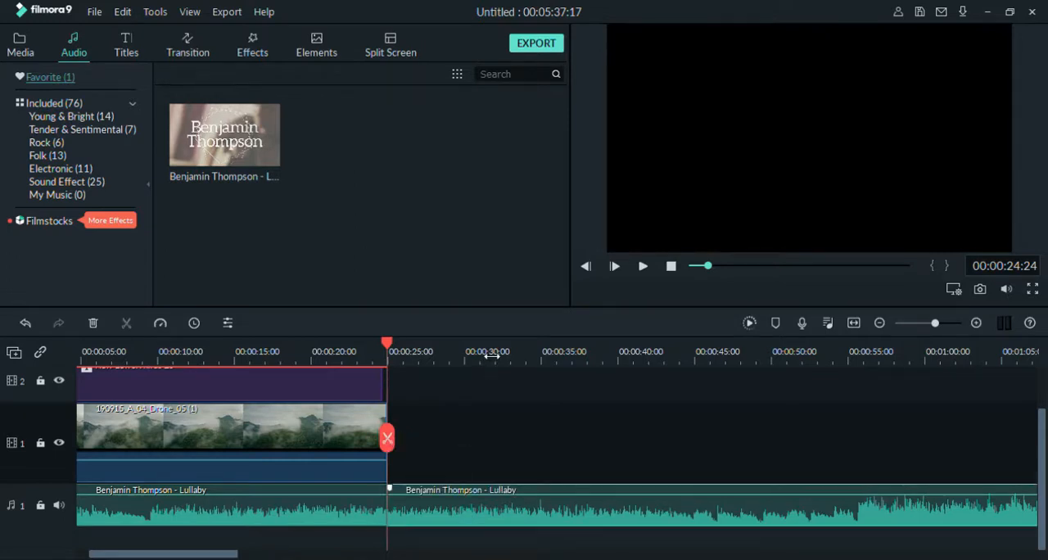
# - Delete all the Lullaby music pieces that extend beyond the end of the drone clip
pyautogui.press('Delete')
pyautogui.click(529, 508)
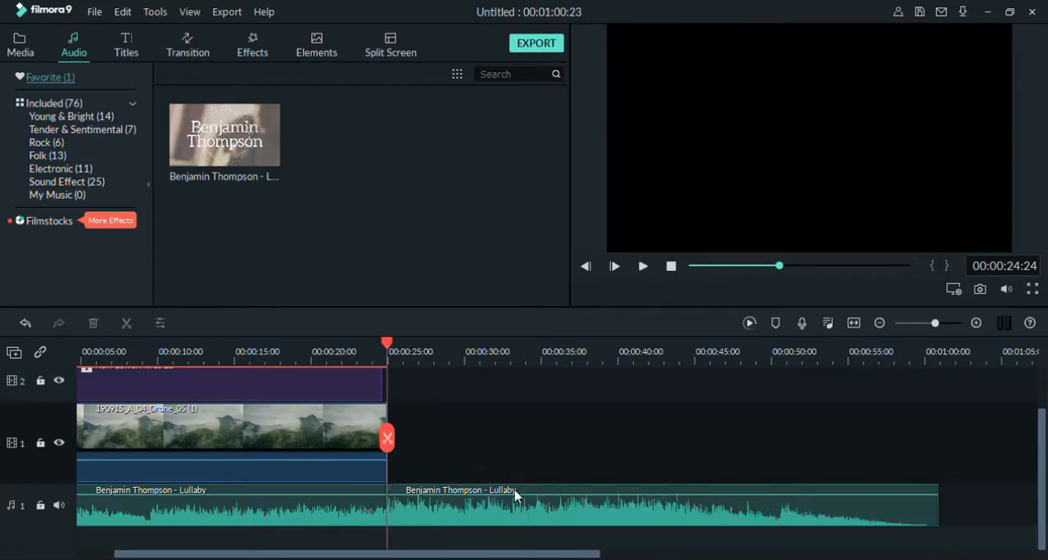
pyautogui.click(515, 518)
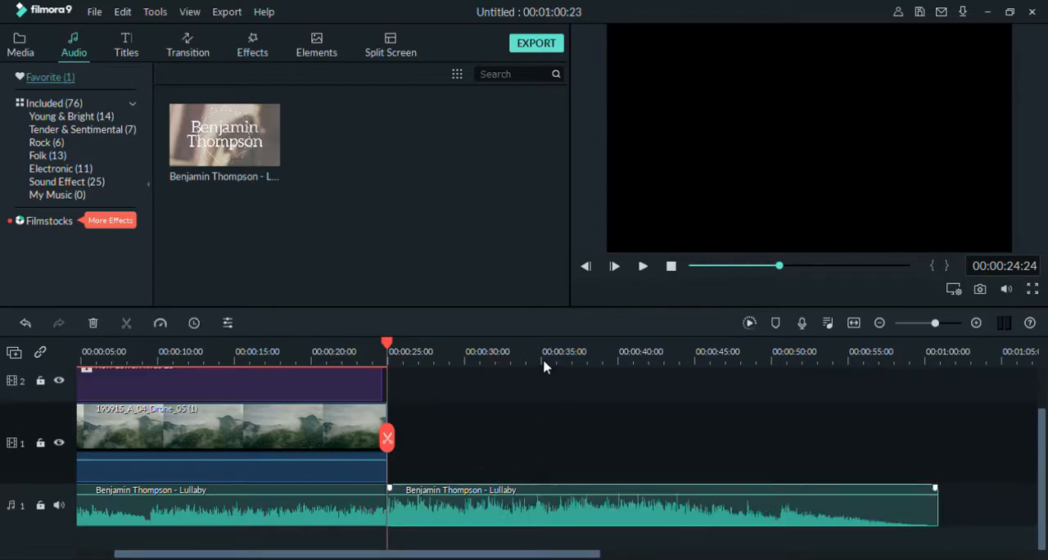
pyautogui.press('Delete')
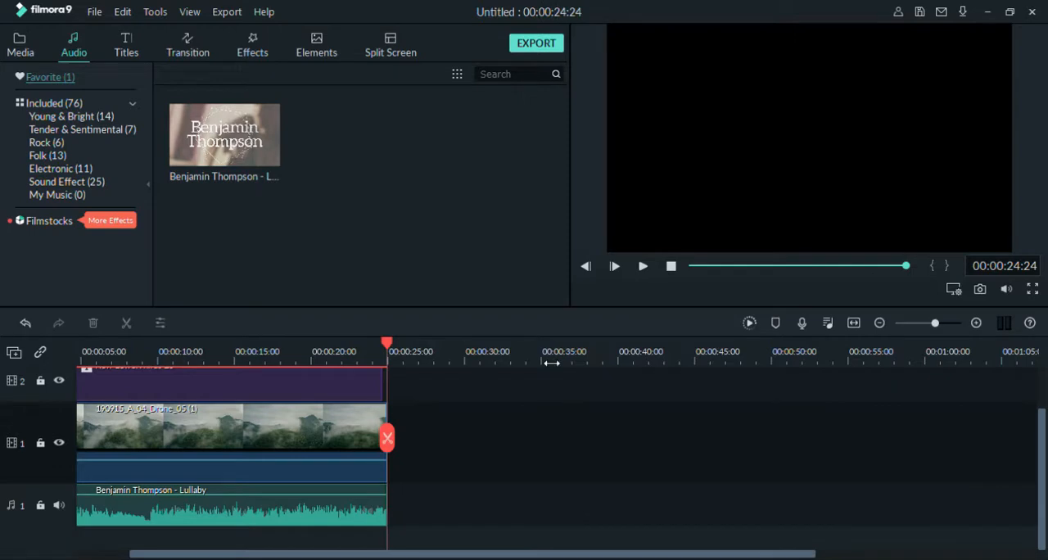
# - Play back the composed video to check the title together with the background music
pyautogui.click(642, 266)
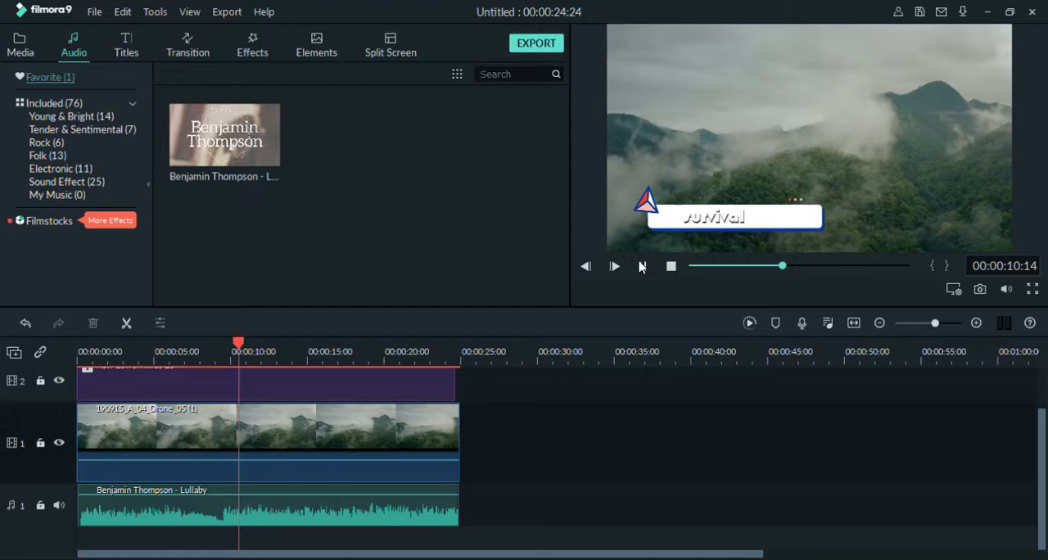
pyautogui.click(642, 266)
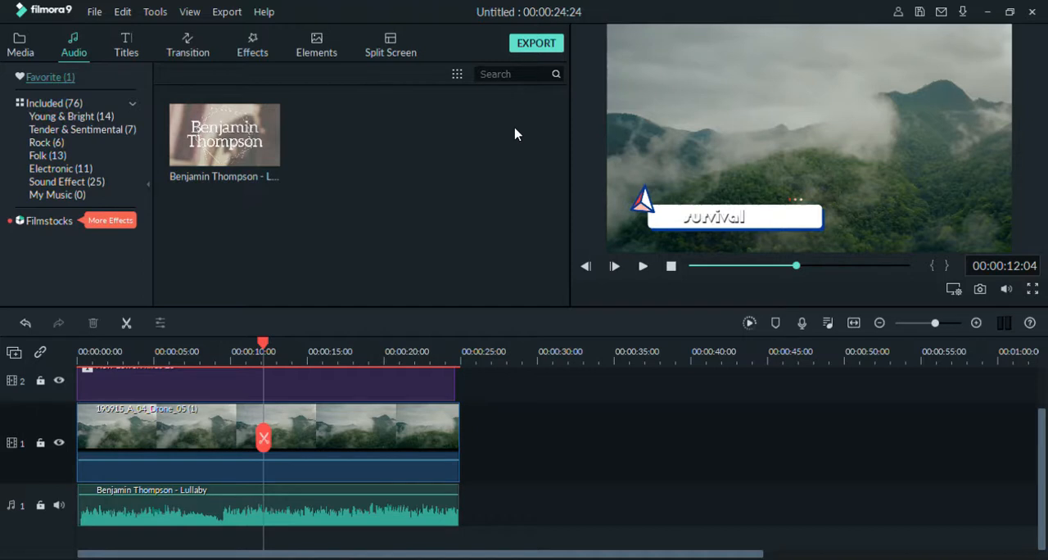
pyautogui.moveTo(217, 188)
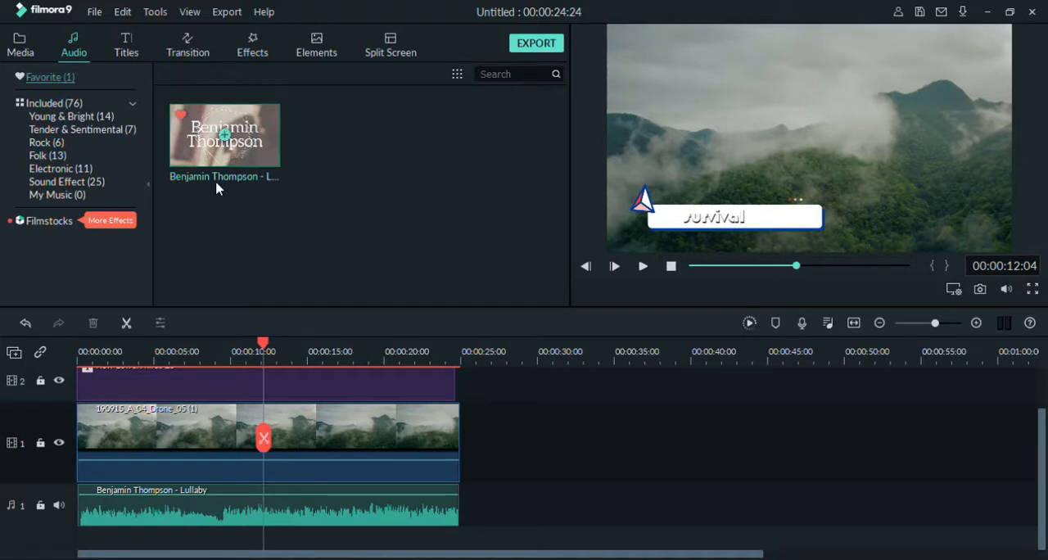